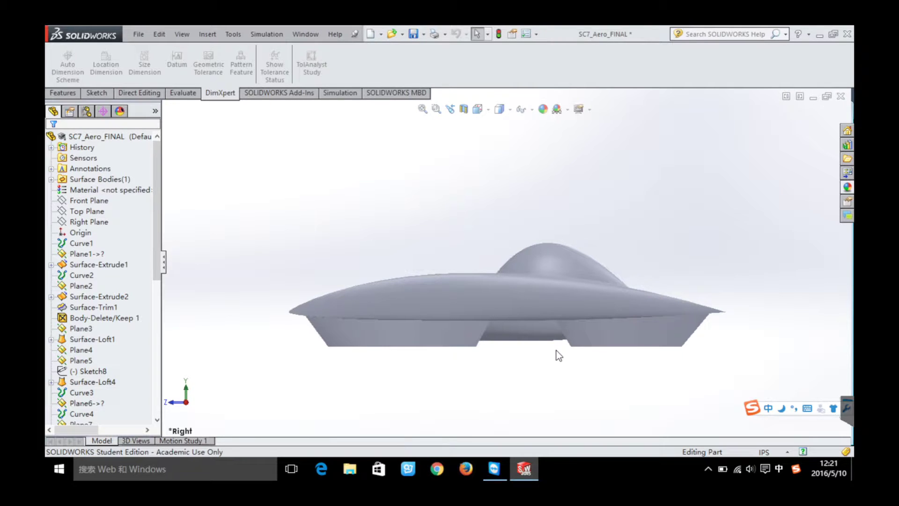
Switch to the virtual desktop where JavaFoil shows the NACA 0014 airfoil
key(ctrl+Right)
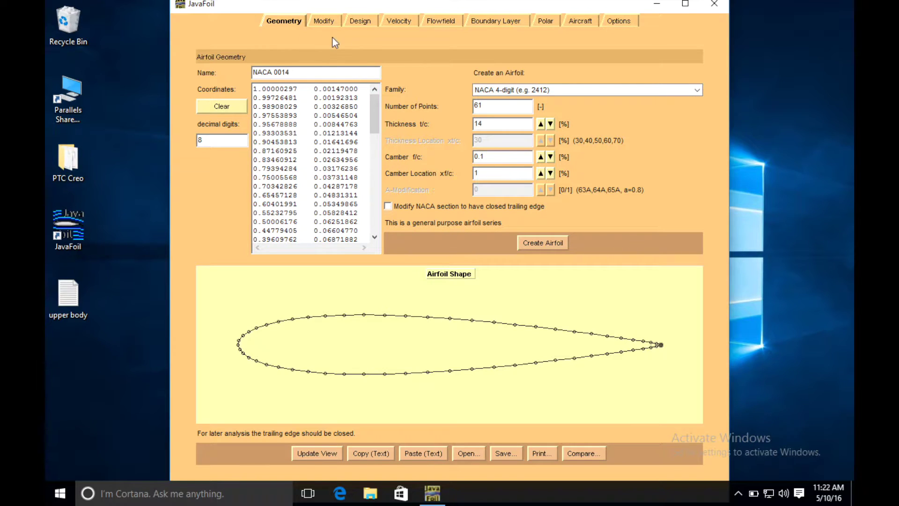
Change the airfoil family to NACA 6-digit, giving a NACA 63-114 section
click(501, 89)
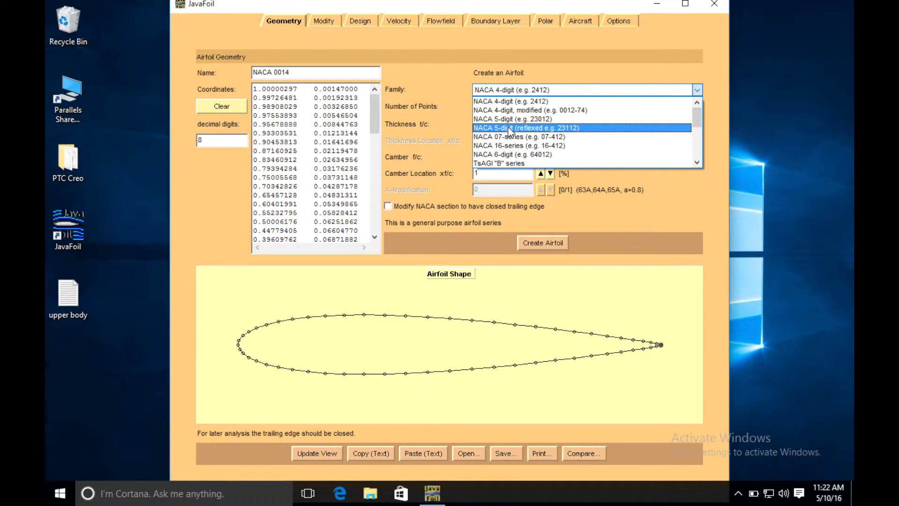
click(504, 154)
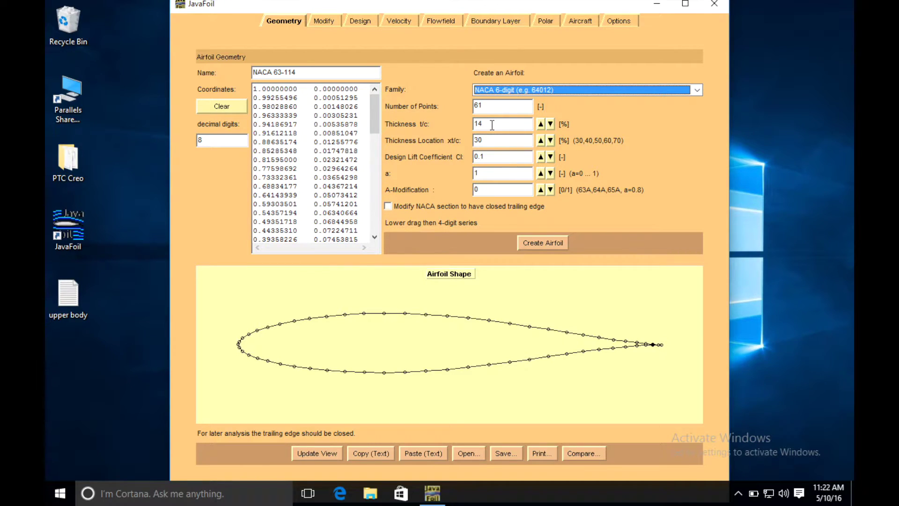
Change the thickness location from 30 to 40% to make a NACA 64-114 airfoil
click(492, 125)
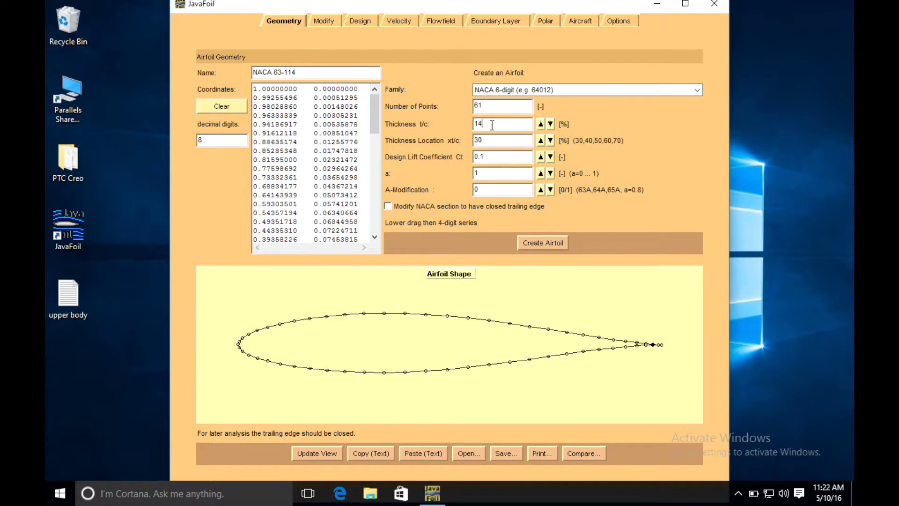
click(485, 141)
key(BackSpace)
key(BackSpace)
text(40)
key(Return)
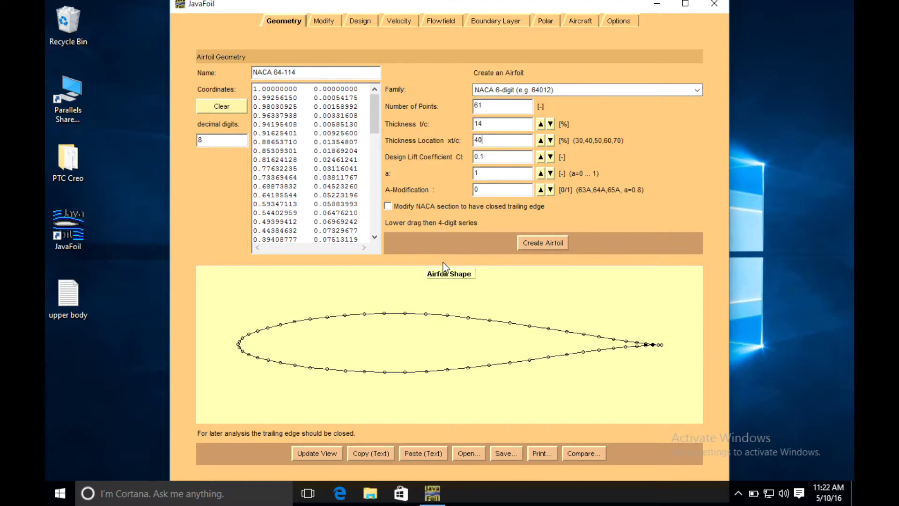
click(333, 20)
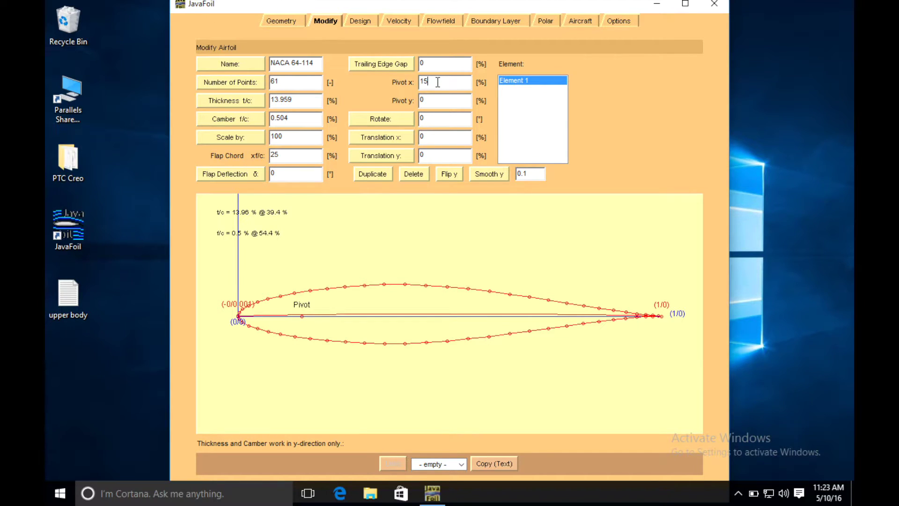
Set the pivot x to 50% chord, trying a 10° rotation and undoing it
key(BackSpace)
key(BackSpace)
text(50)
key(Return)
key(BackSpace)
text(10)
key(Return)
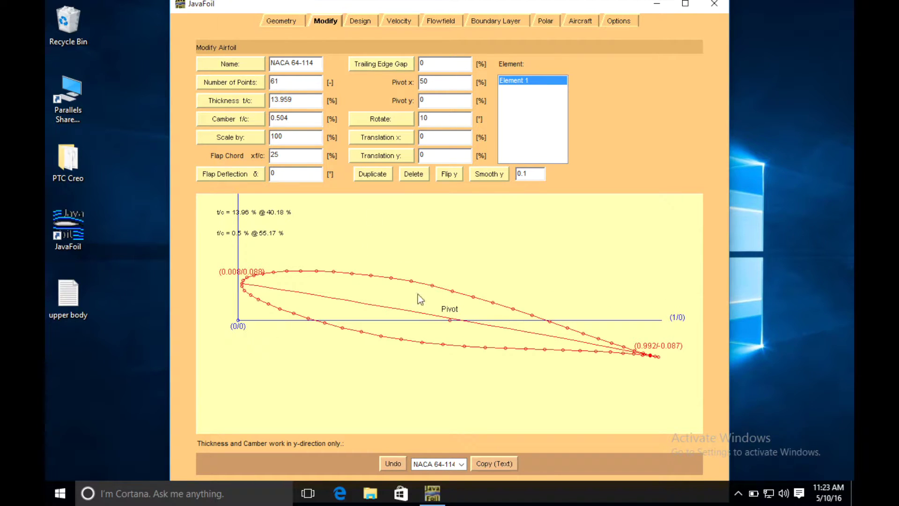
click(392, 464)
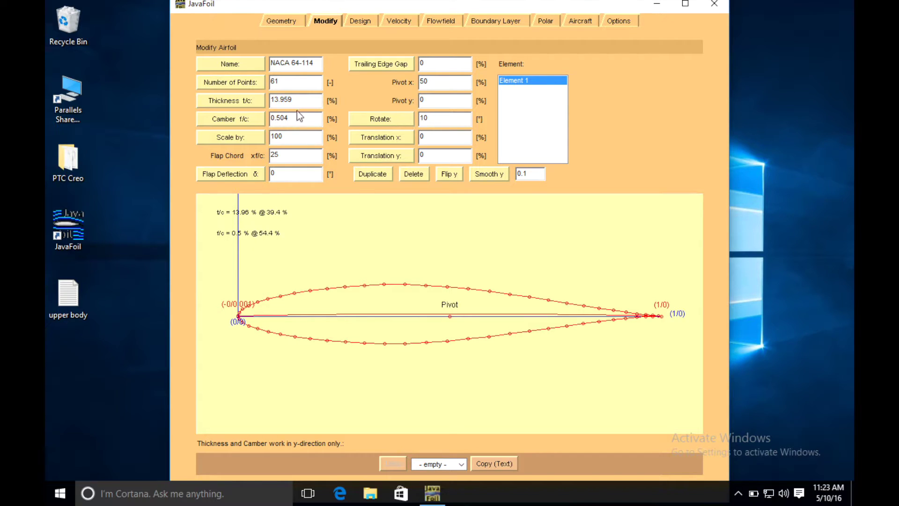
Apply 3% camber to the NACA 64-114 airfoil
click(298, 114)
key(BackSpace)
key(BackSpace)
key(BackSpace)
key(BackSpace)
key(BackSpace)
text(3)
key(Return)
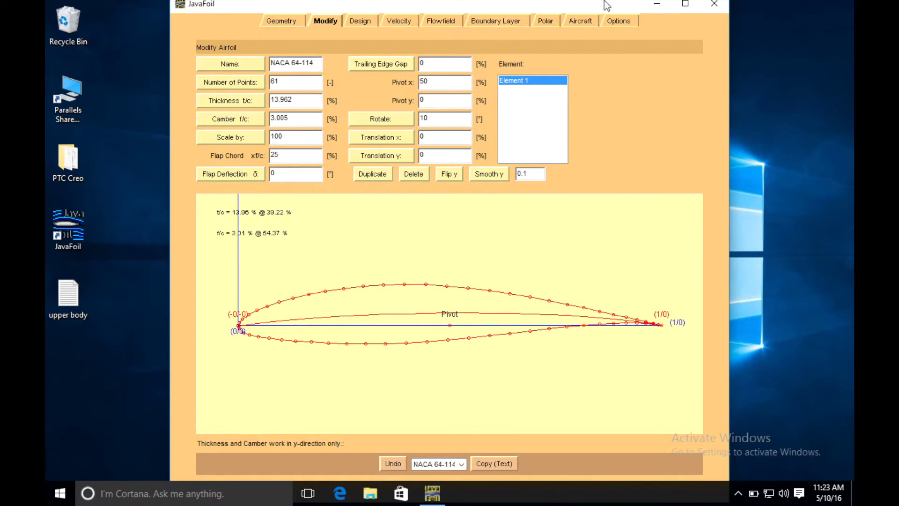
click(619, 21)
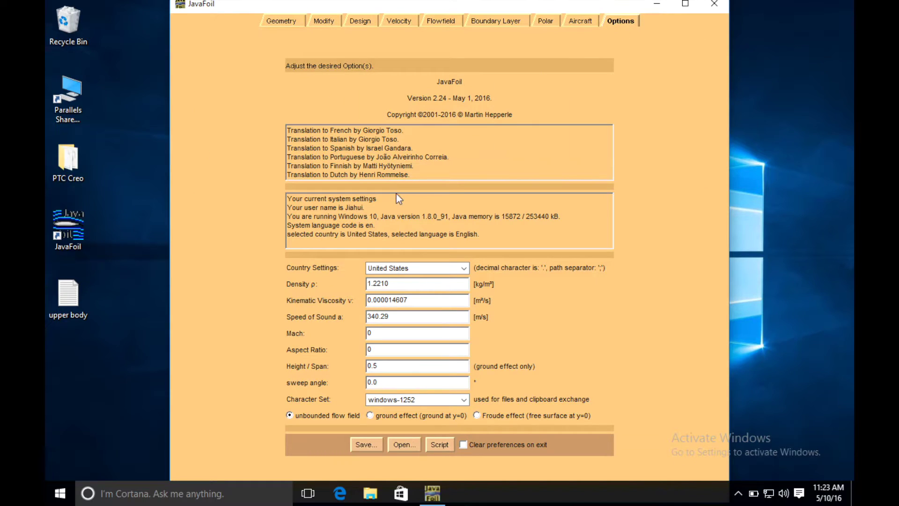
Select the ground effect flow model, then return to the Modify panel
click(371, 416)
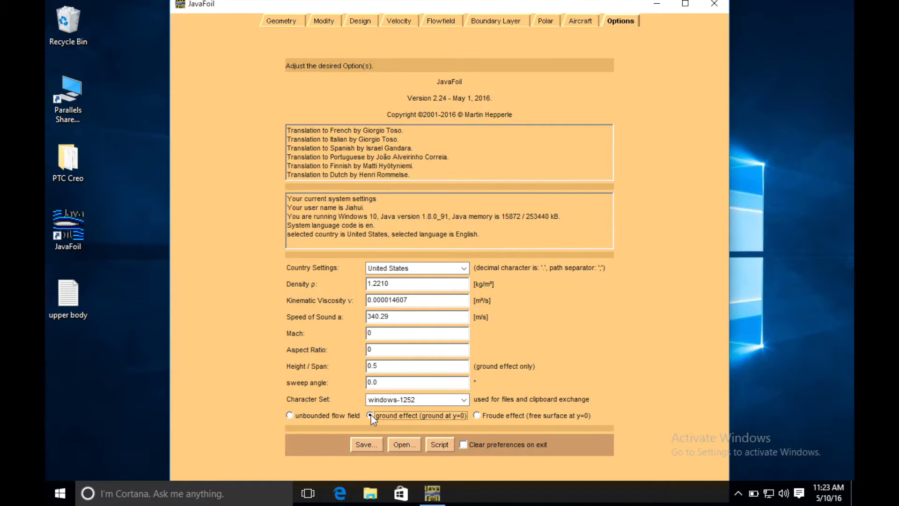
click(322, 22)
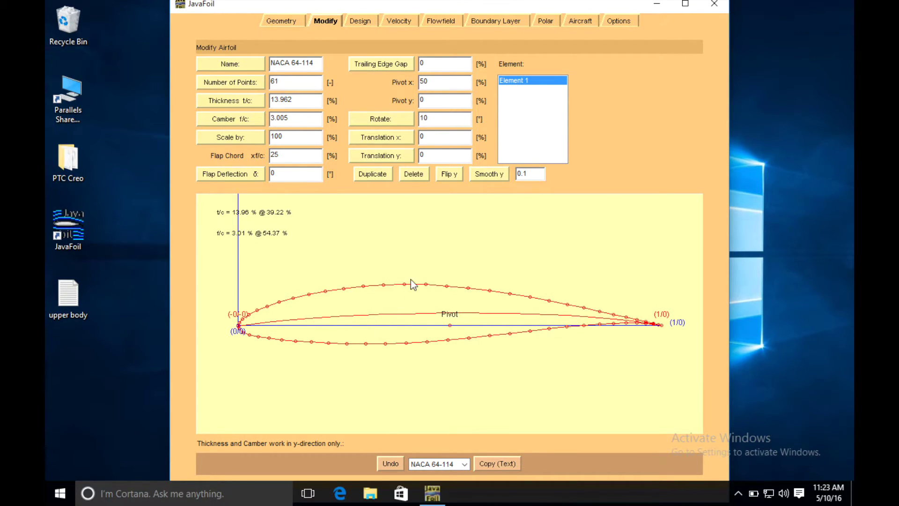
click(429, 153)
Translate the airfoil up by 10% (Translation y = 10)
key(BackSpace)
text(10)
key(Return)
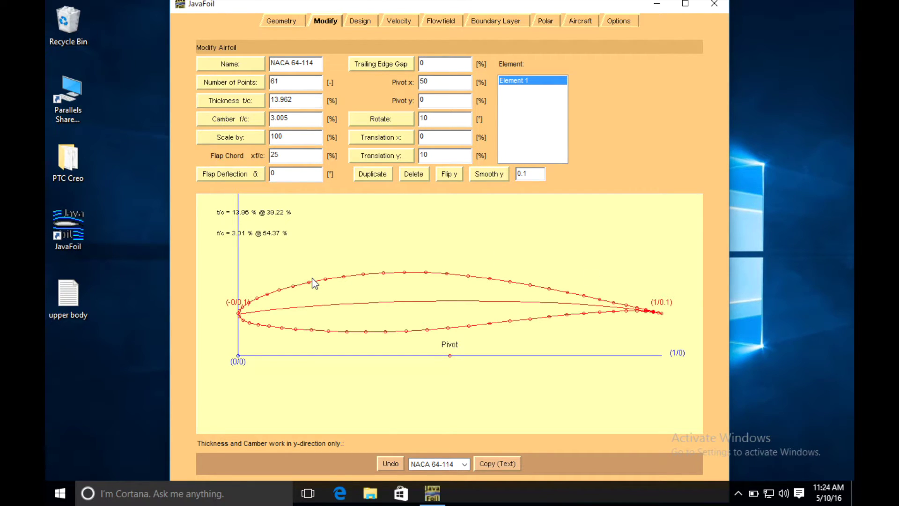
Set up the design pressure plots for the current airfoil
click(355, 20)
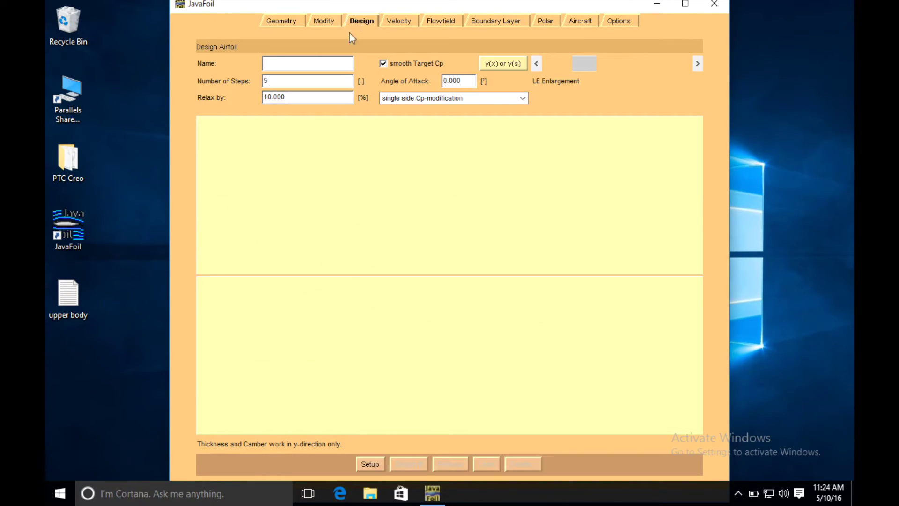
click(373, 466)
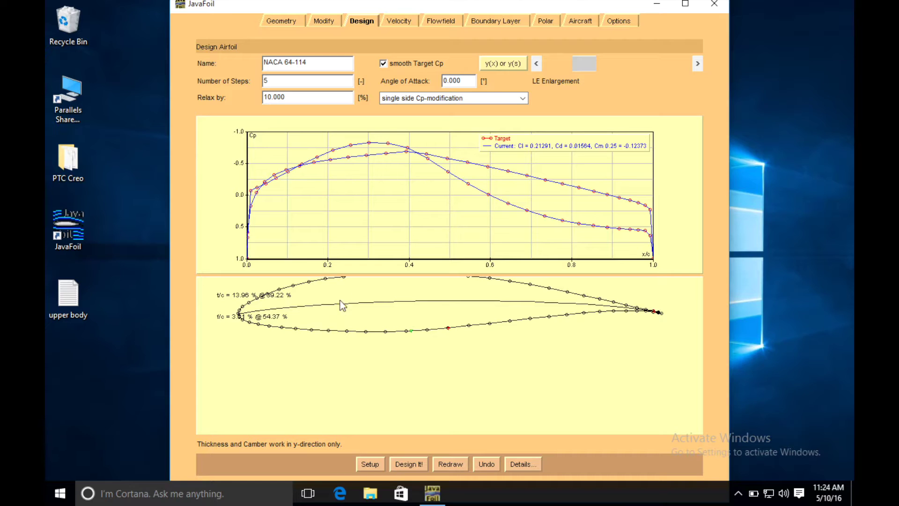
click(406, 23)
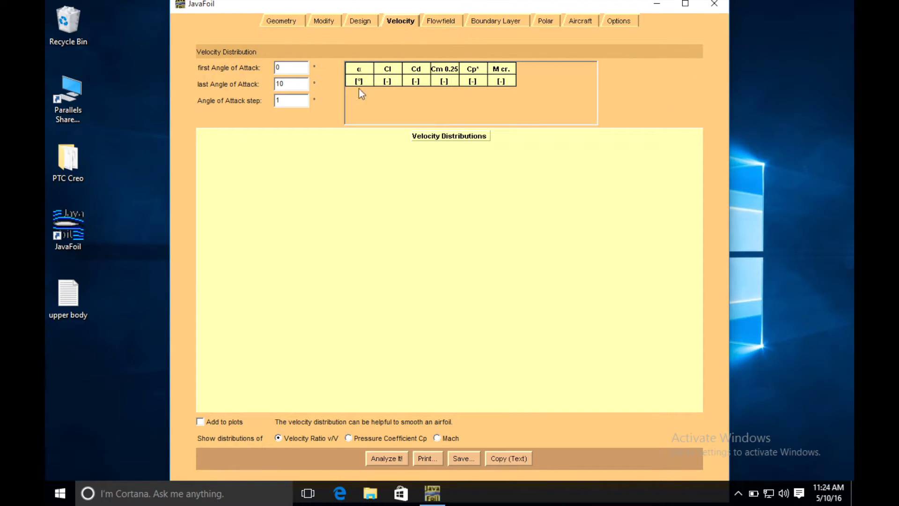
Compute velocity distributions and lift/drag for angles of attack 0° to 10°
click(384, 457)
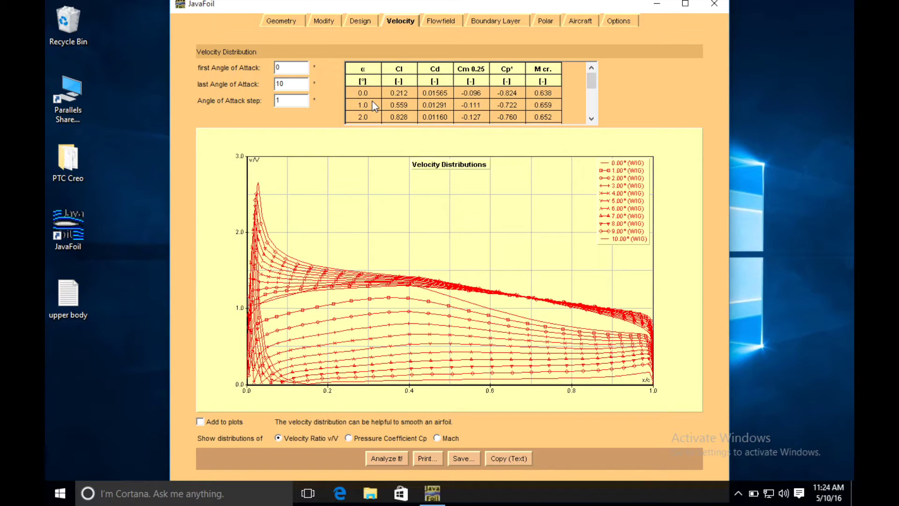
click(432, 23)
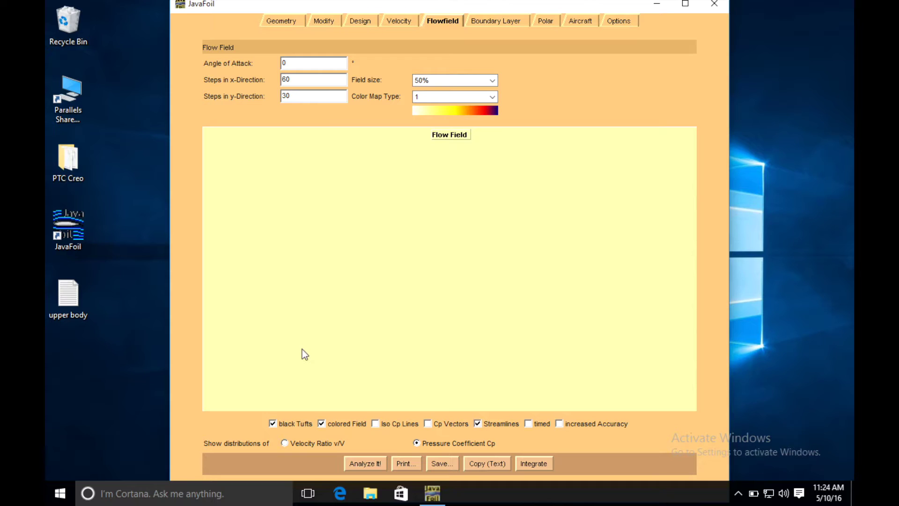
Compute the 0° pressure flow field, giving Cl 0.212 and Cd 0.01565
click(362, 465)
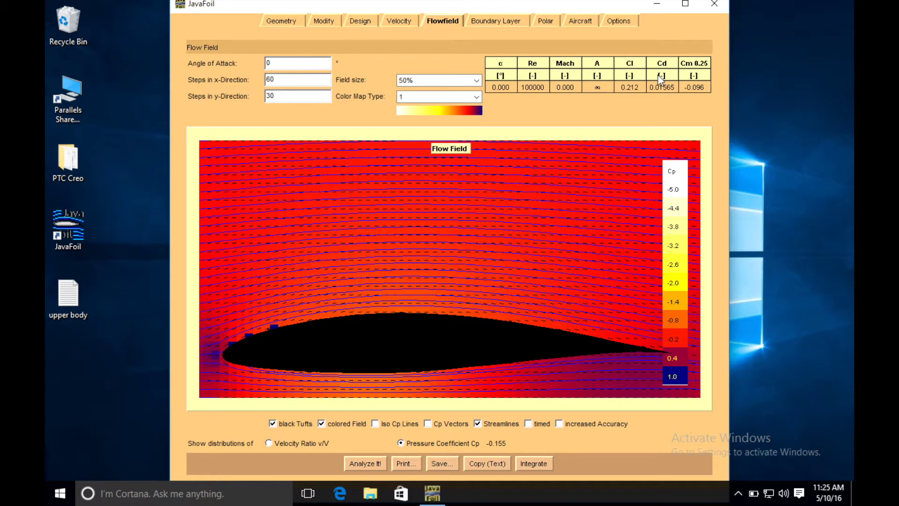
click(332, 21)
Reduce camber to 1% and recompute the flow field (Cl -1.304, Cd 0.04419)
click(300, 121)
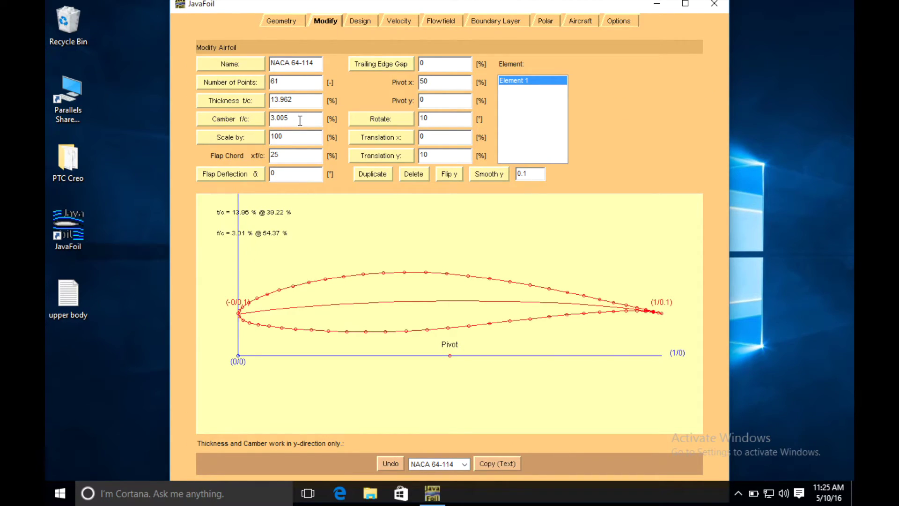
key(BackSpace)
key(BackSpace)
key(BackSpace)
key(BackSpace)
key(BackSpace)
text(1)
key(Return)
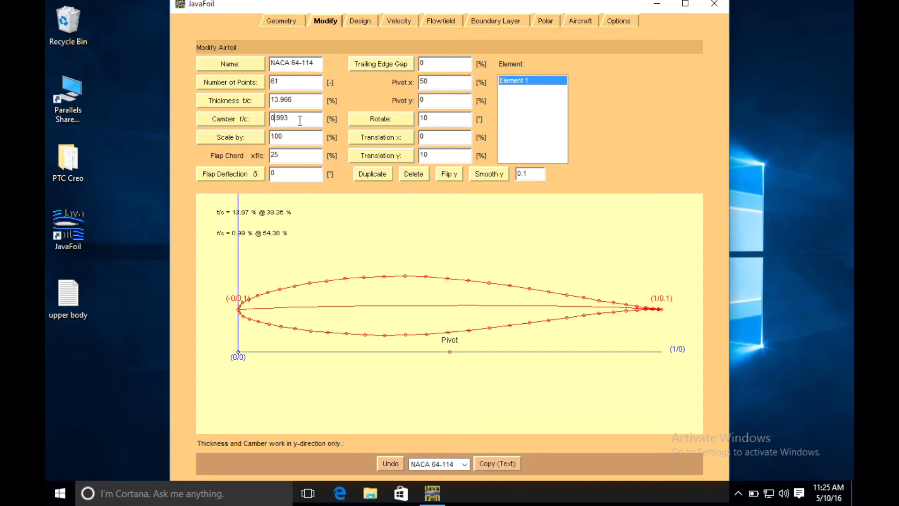
click(443, 24)
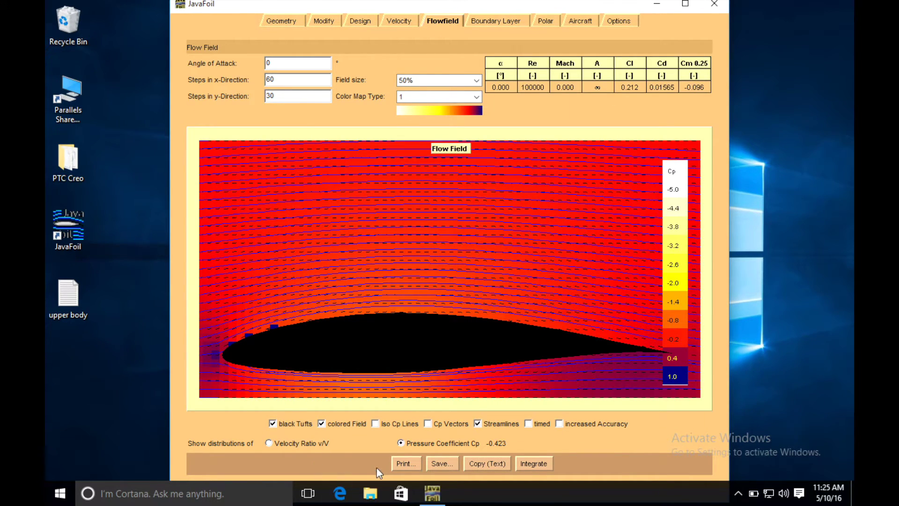
click(377, 468)
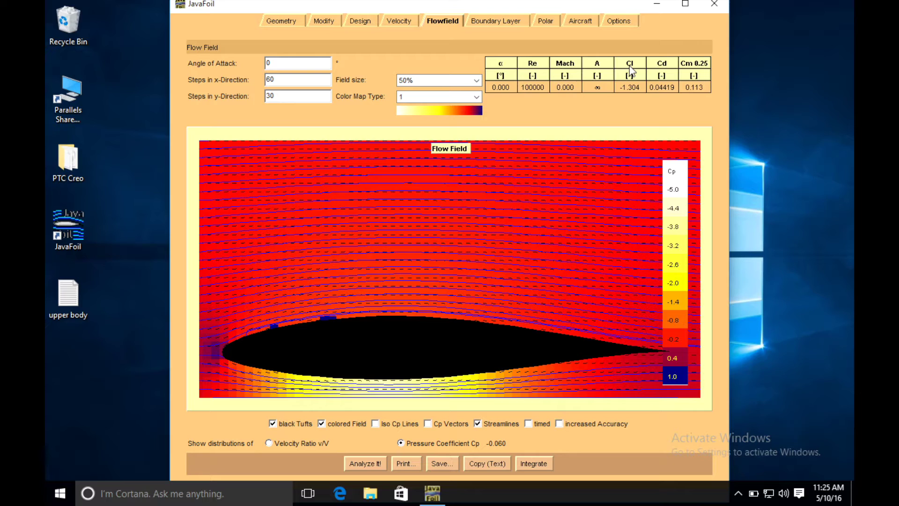
Set the airfoil camber to 3.09%
click(332, 23)
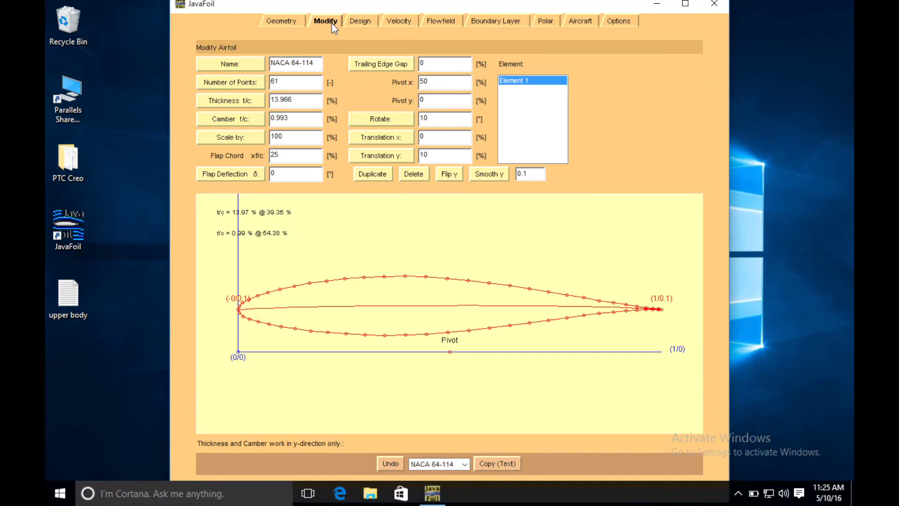
click(290, 121)
key(BackSpace)
key(BackSpace)
key(BackSpace)
key(BackSpace)
key(BackSpace)
text(3)
key(Return)
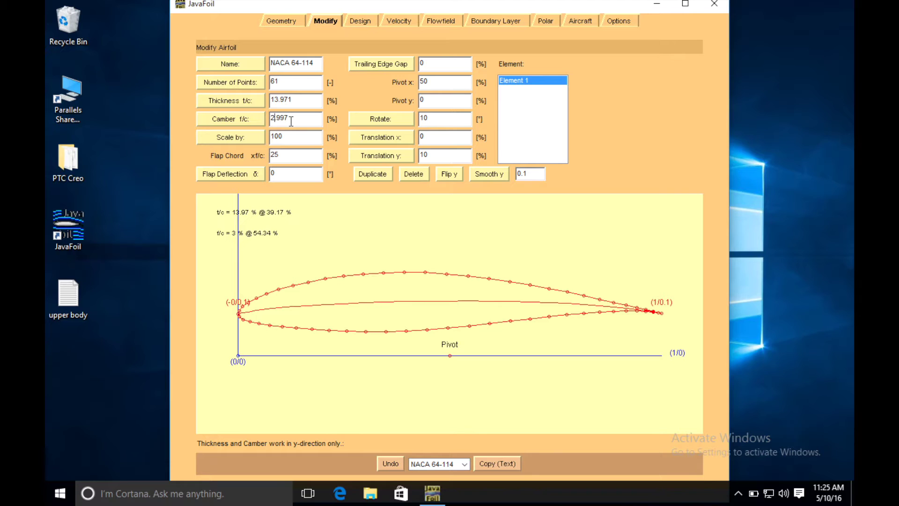
click(304, 117)
key(BackSpace)
key(BackSpace)
key(BackSpace)
key(BackSpace)
key(BackSpace)
text(3.09)
key(Return)
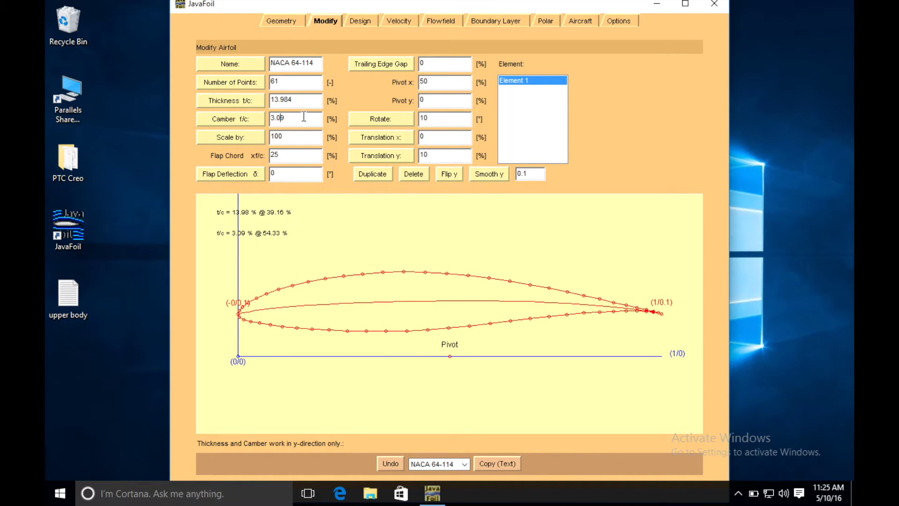
Rerun the flow field analysis, now giving Cl 0.295 and Cd 0.01491
click(441, 19)
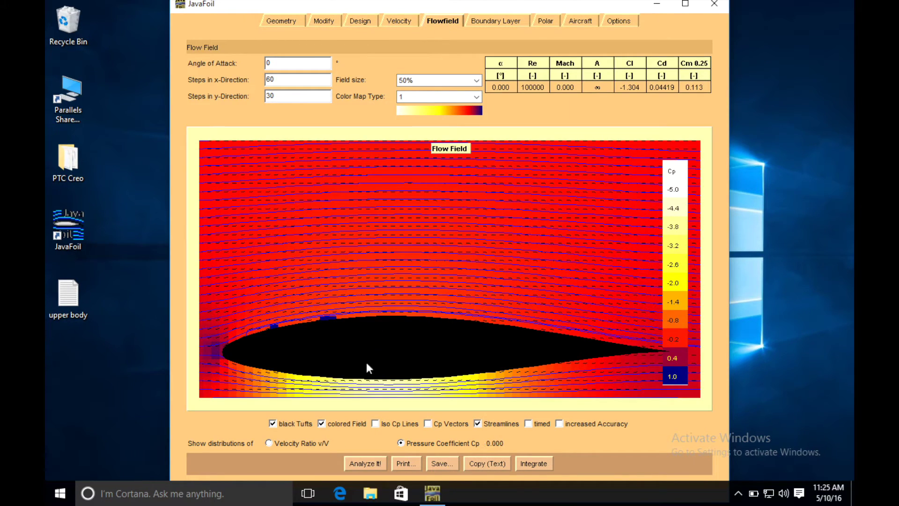
click(355, 464)
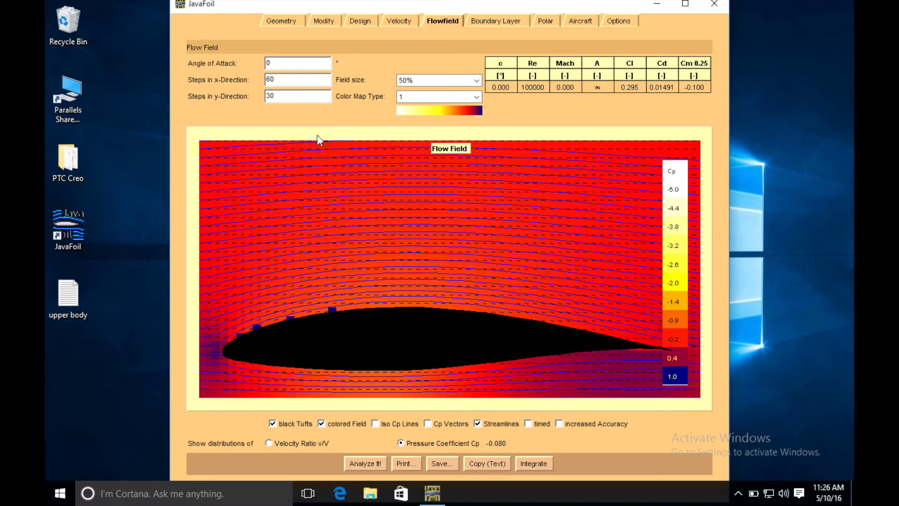
click(326, 20)
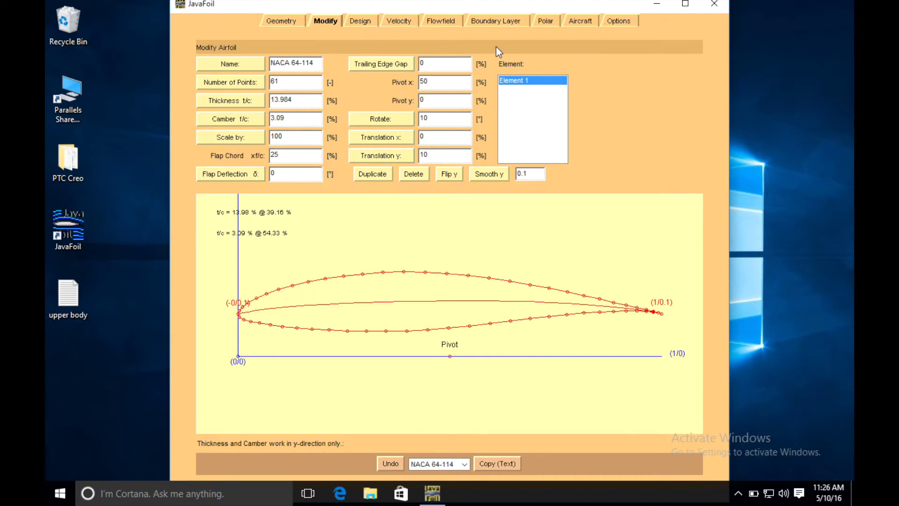
Show the NACA 64-114 coordinates on JavaFoil's Geometry page and copy them as text
click(450, 21)
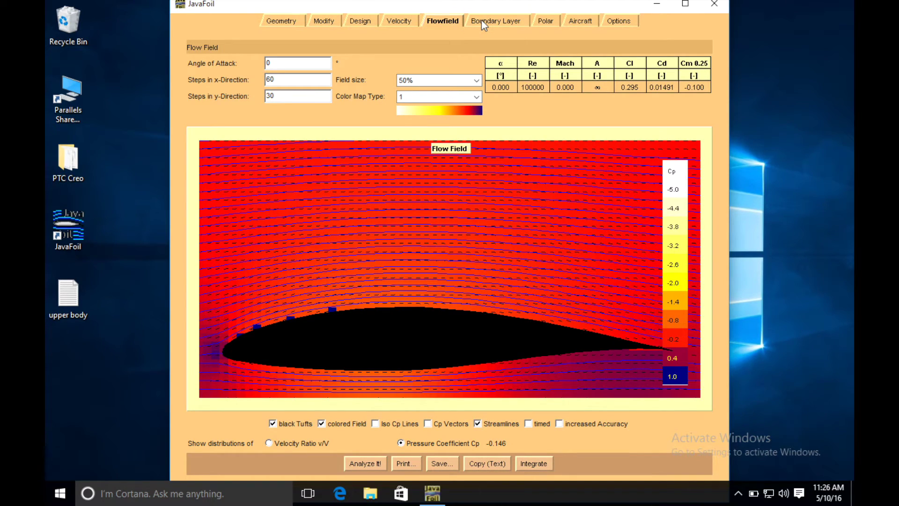
click(280, 21)
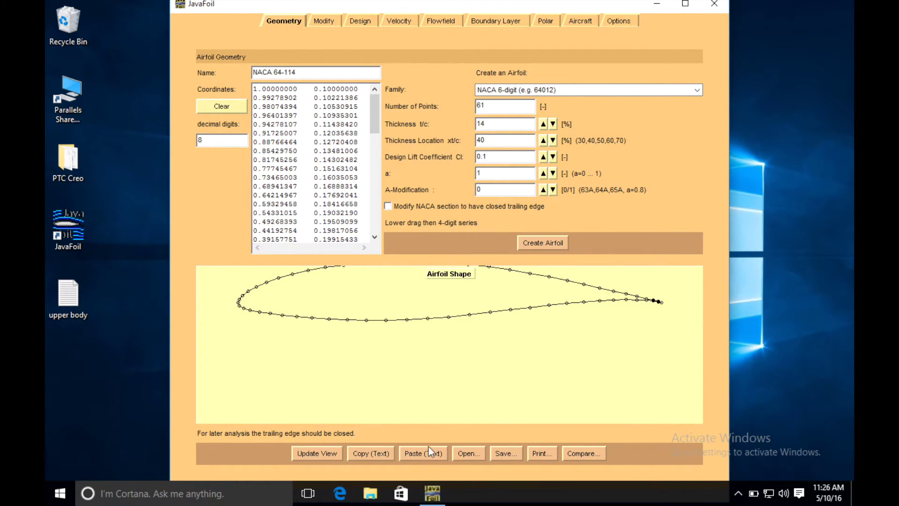
click(380, 451)
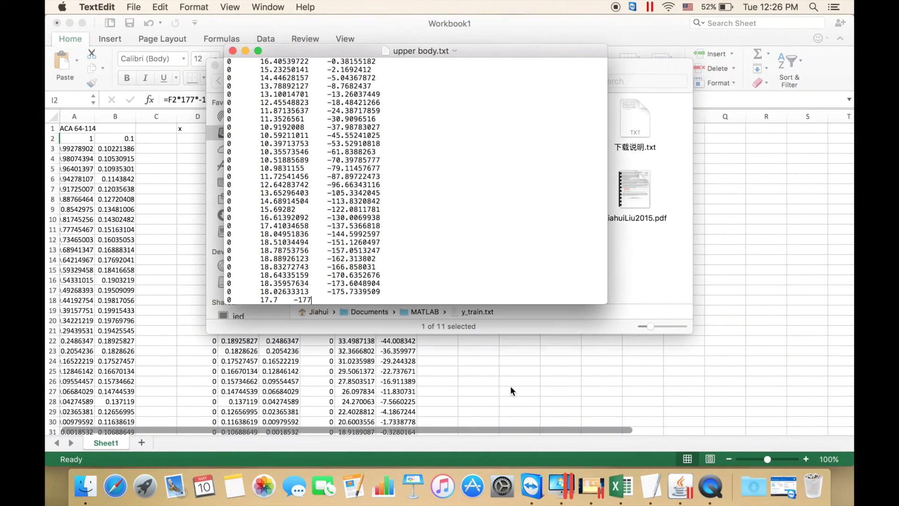
Bring Excel's Workbook1 with the scaled coordinates to the front
click(600, 26)
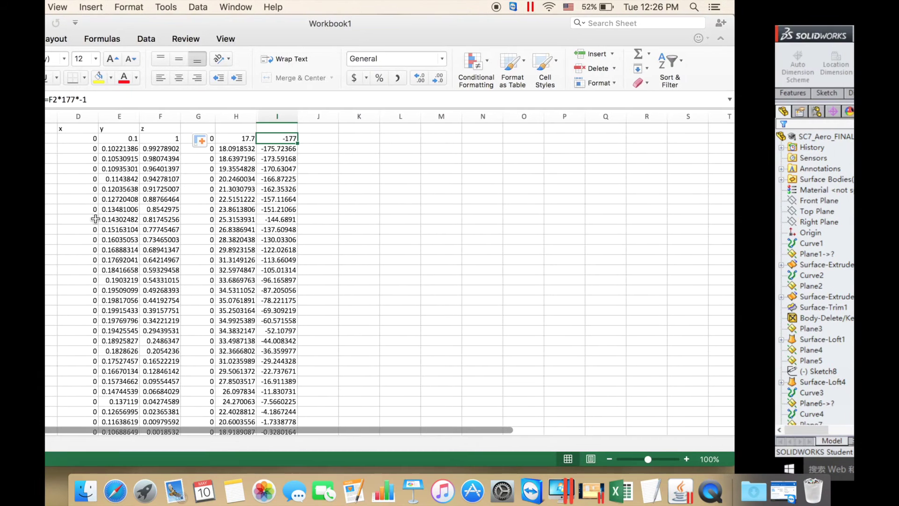
Deselect Right Plane in SolidWorks and switch back to the Excel desktop
key(Escape)
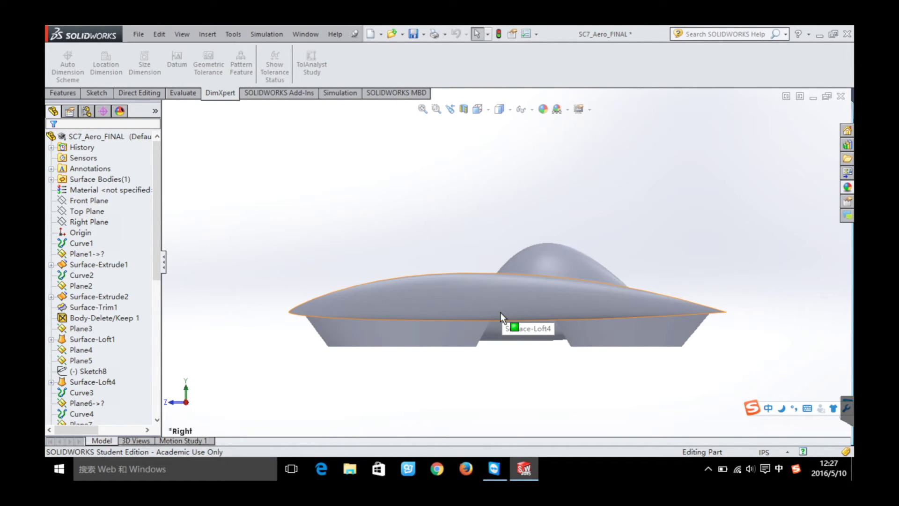
key(ctrl+Left)
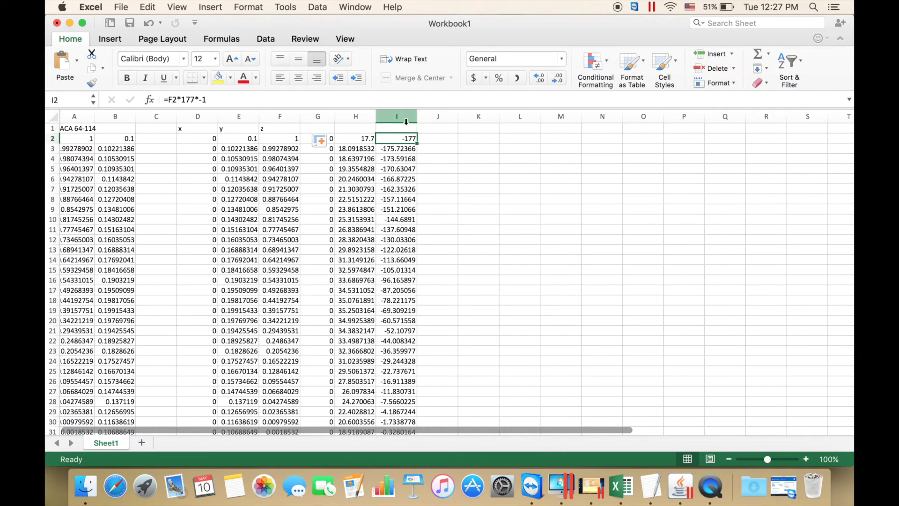
Check the values and scaling formulas in cells F2, H2 and I2
click(280, 140)
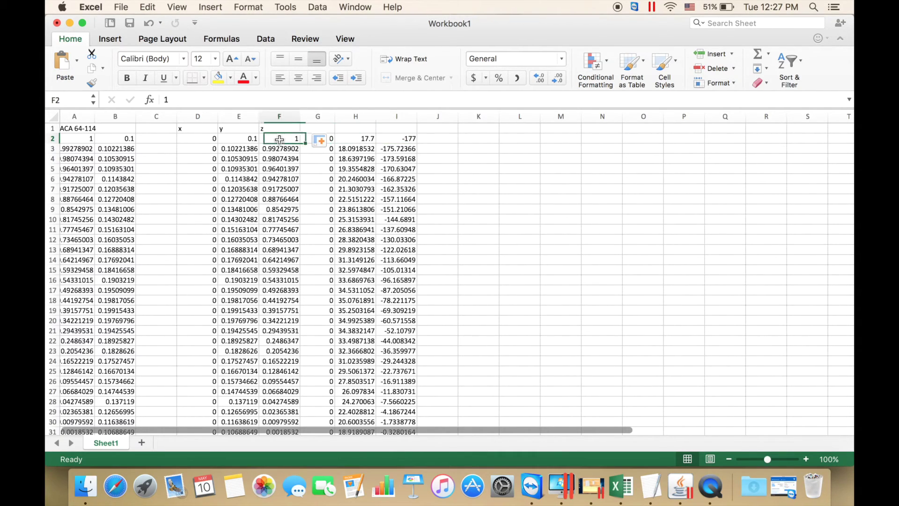
click(393, 141)
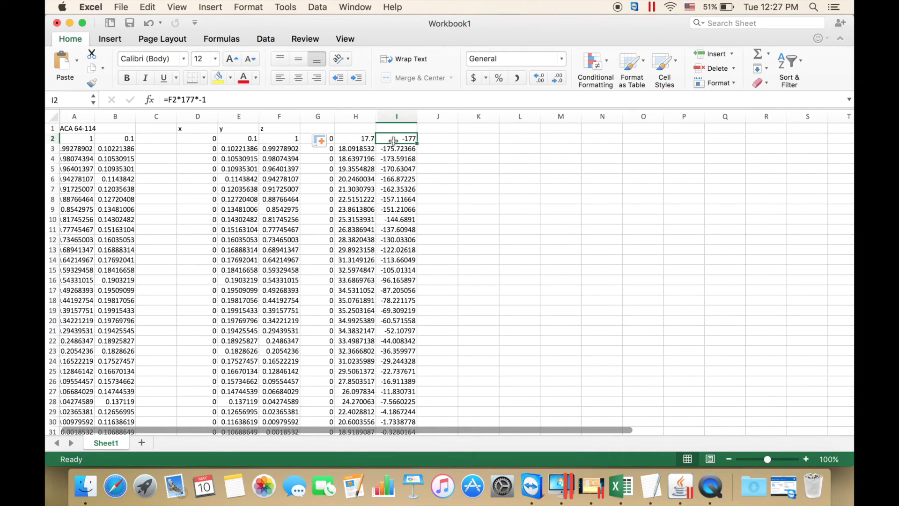
click(363, 138)
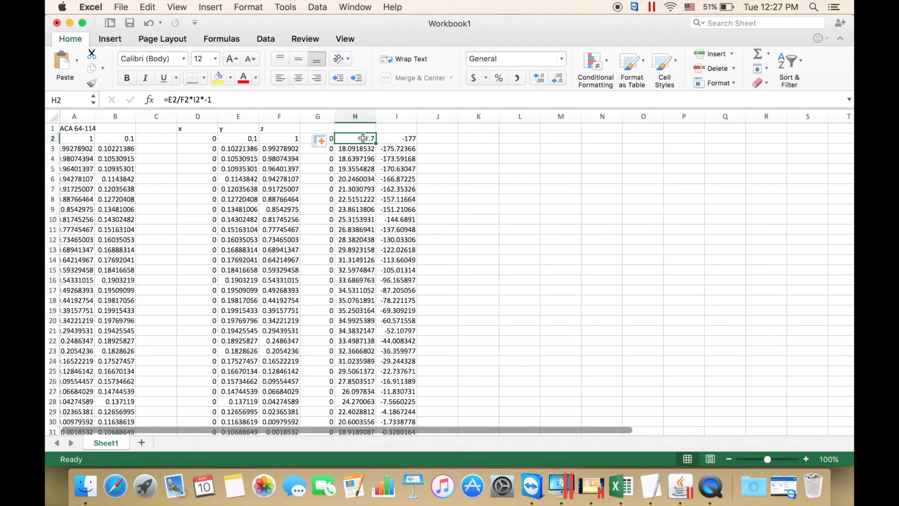
click(394, 140)
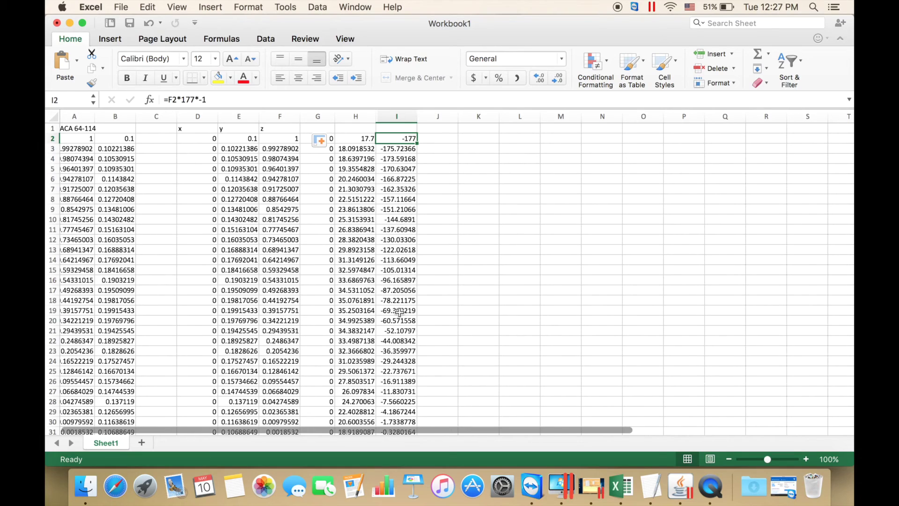
click(352, 122)
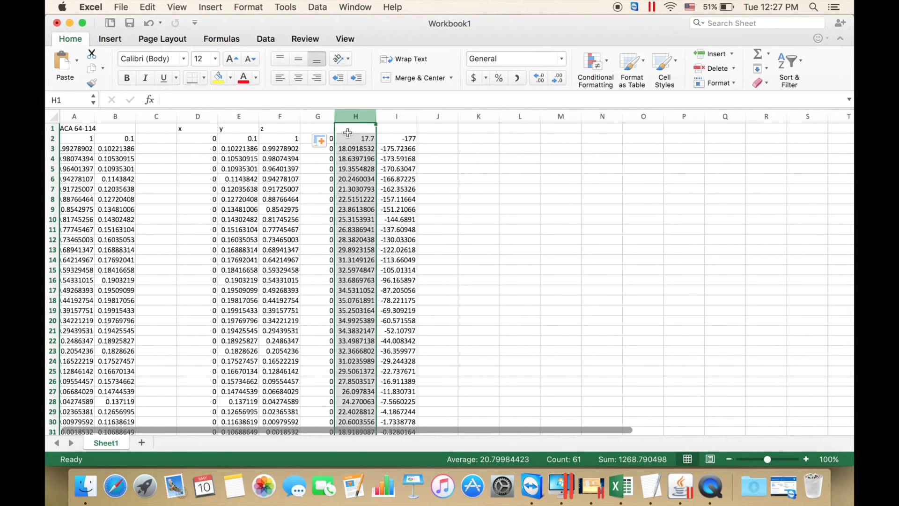
click(450, 190)
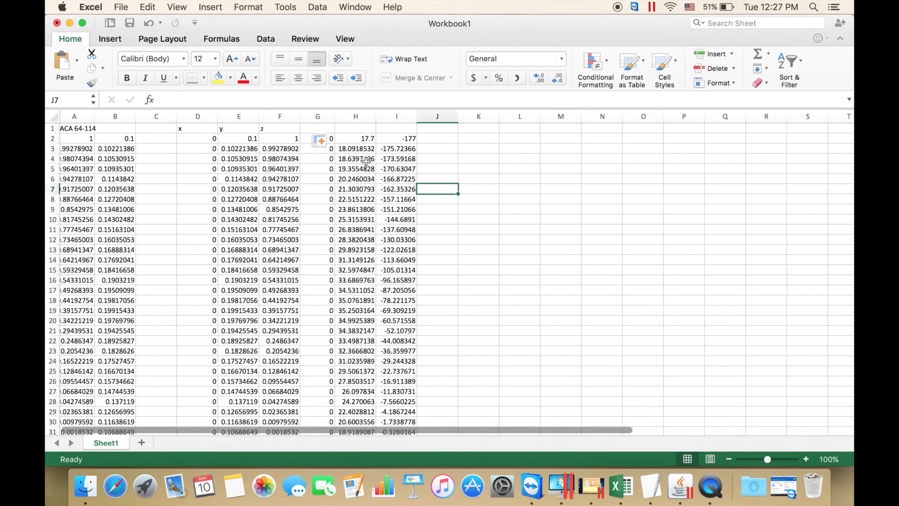
Fill G2's zero value down column G and select columns G through I
click(333, 139)
drag(335, 143, 336, 241)
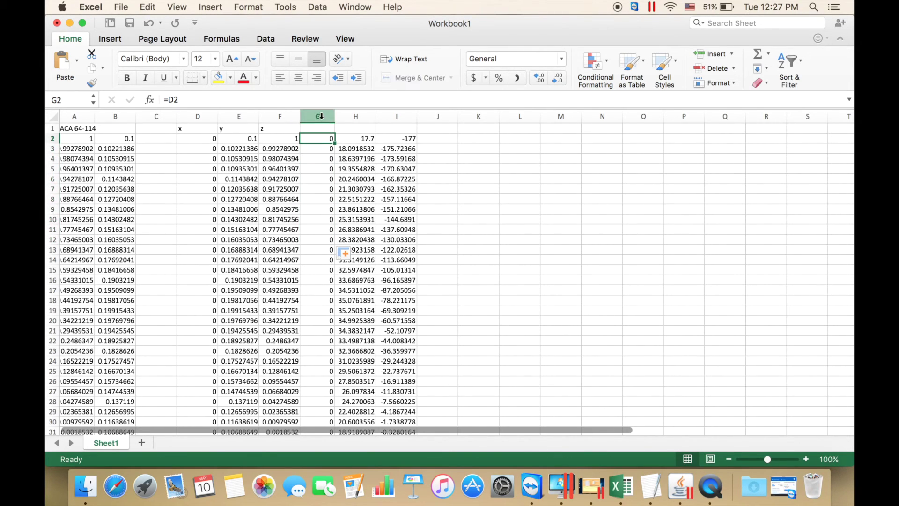
drag(318, 116, 397, 122)
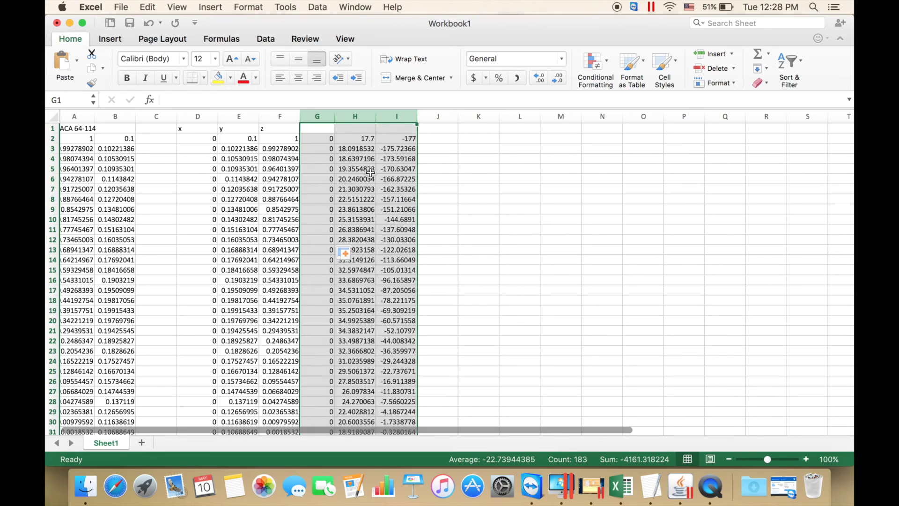
Copy columns G–I and bring upper body.txt in TextEdit to the front
right_click(367, 192)
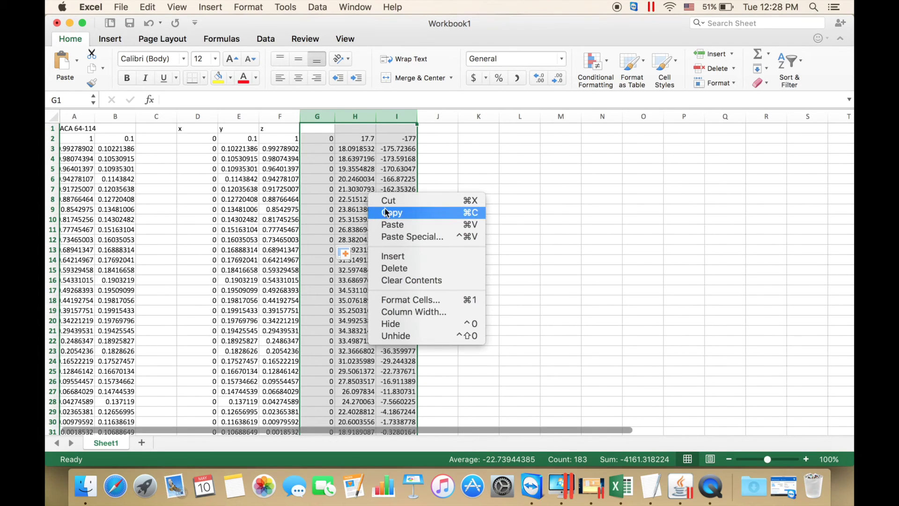
click(387, 212)
click(651, 487)
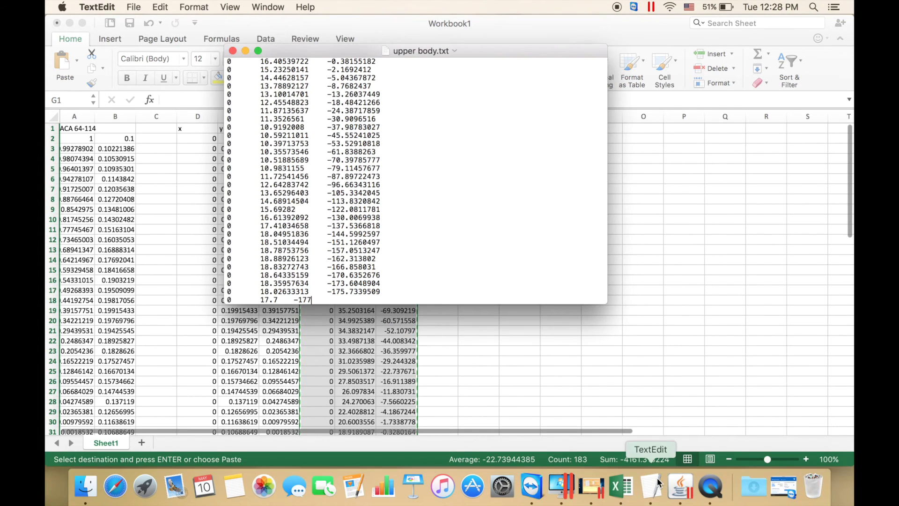